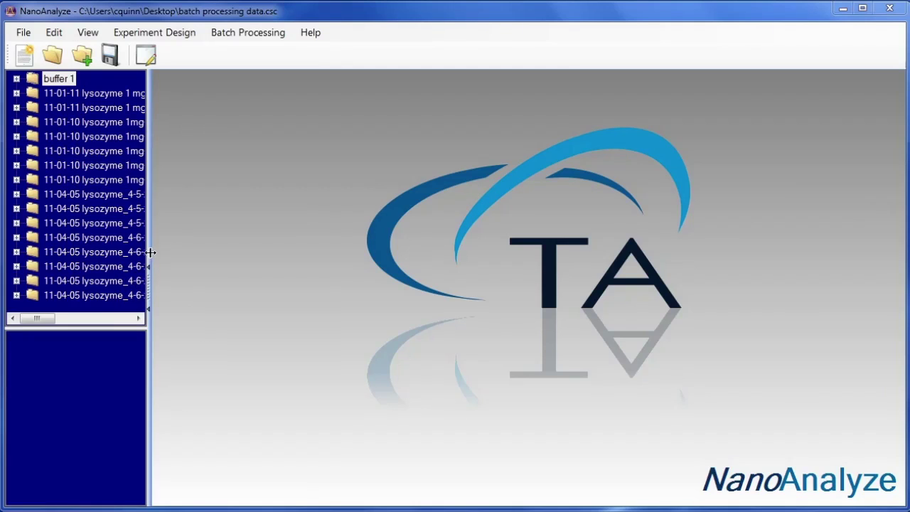
Start DSC batch processing and add a new group with all scans listed as unassigned
{"action": "left_click", "coordinate": [259, 33]}
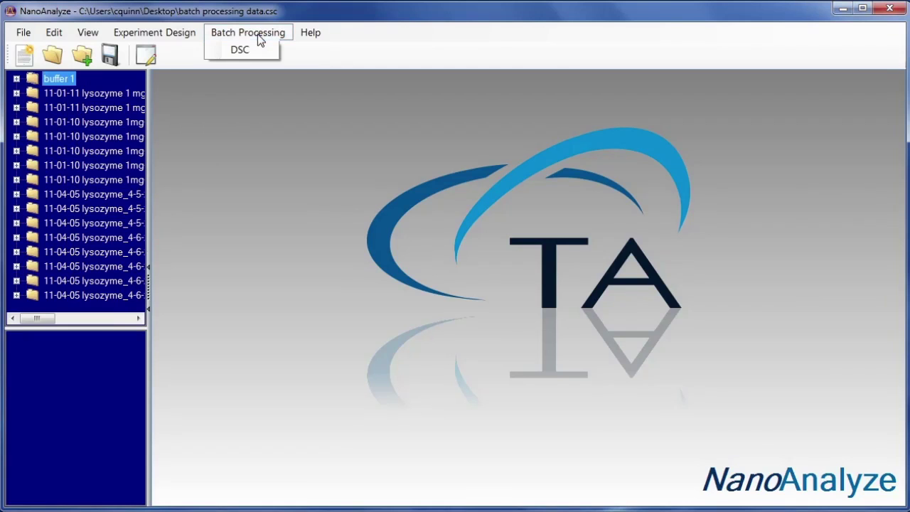
{"action": "left_click", "coordinate": [256, 50]}
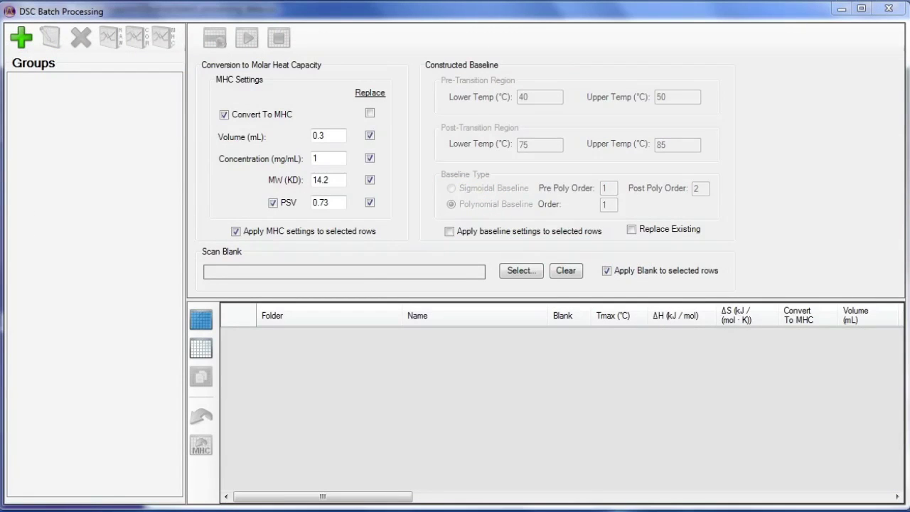
{"action": "left_click", "coordinate": [29, 47]}
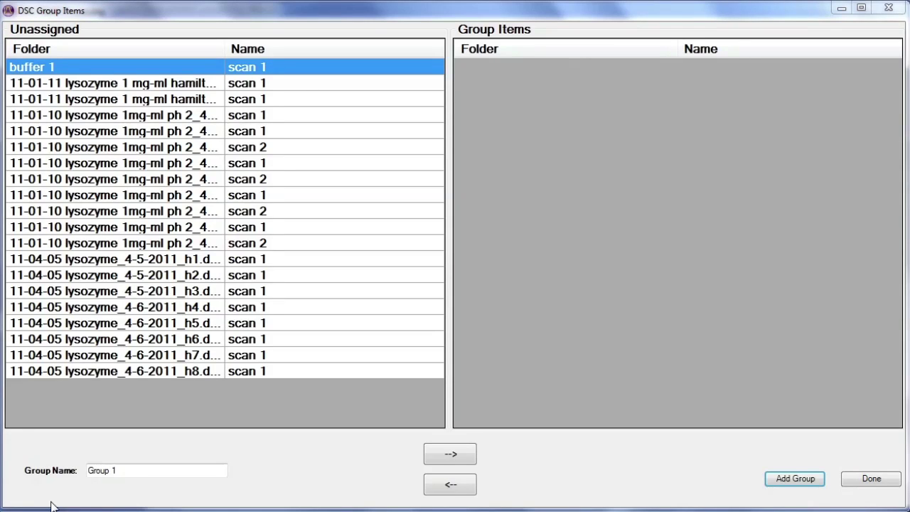
Move the lysozyme scans h2 through h8 into the group, taking h1 back out
{"action": "left_click", "coordinate": [177, 278]}
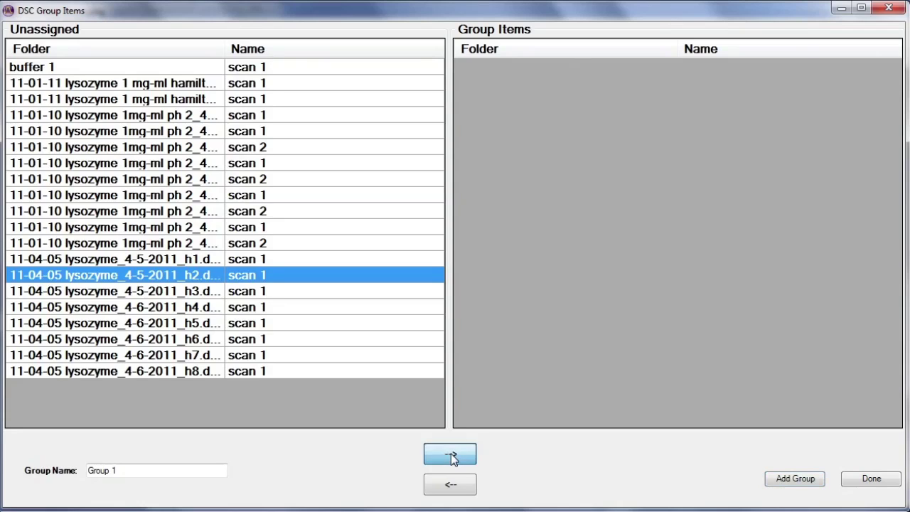
{"action": "left_click", "coordinate": [451, 454]}
{"action": "left_click", "coordinate": [450, 454]}
{"action": "left_click", "coordinate": [451, 454]}
{"action": "left_click", "coordinate": [451, 453]}
{"action": "left_click", "coordinate": [450, 454]}
{"action": "left_click", "coordinate": [451, 454]}
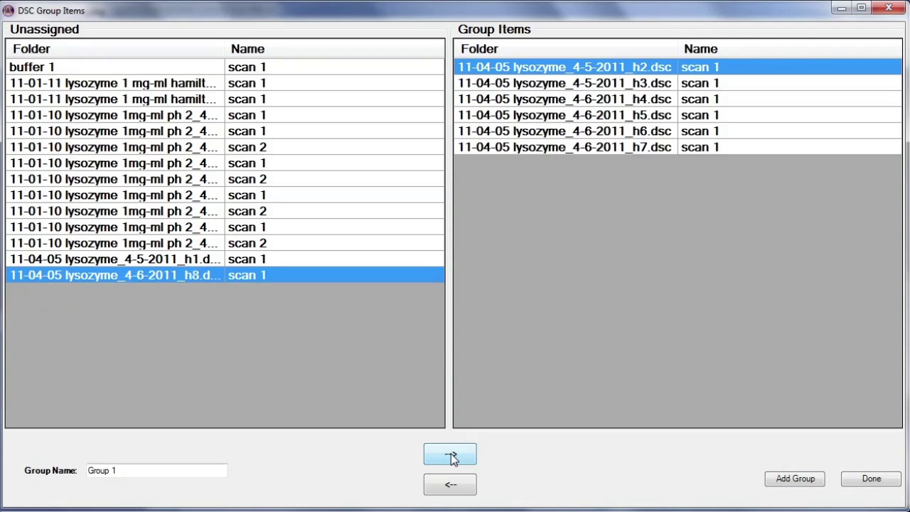
{"action": "left_click", "coordinate": [450, 453]}
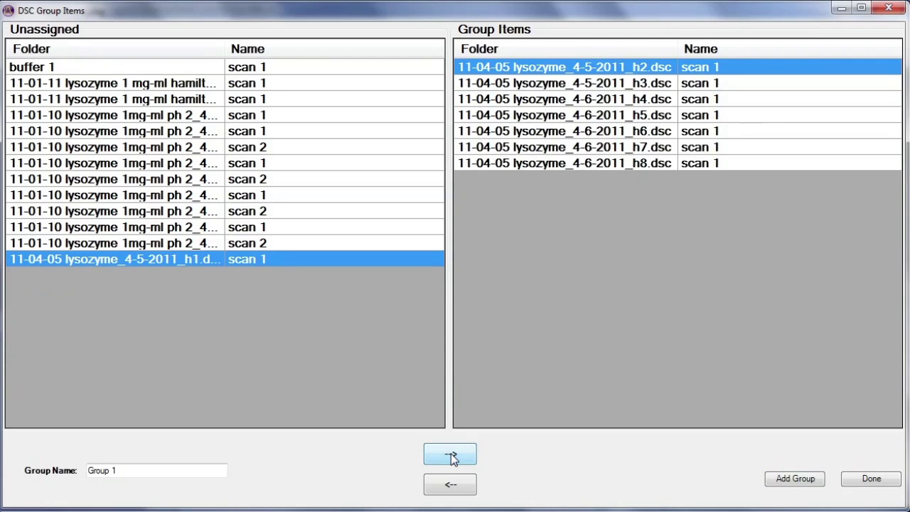
{"action": "left_click", "coordinate": [451, 454]}
{"action": "mouse_move", "coordinate": [612, 186]}
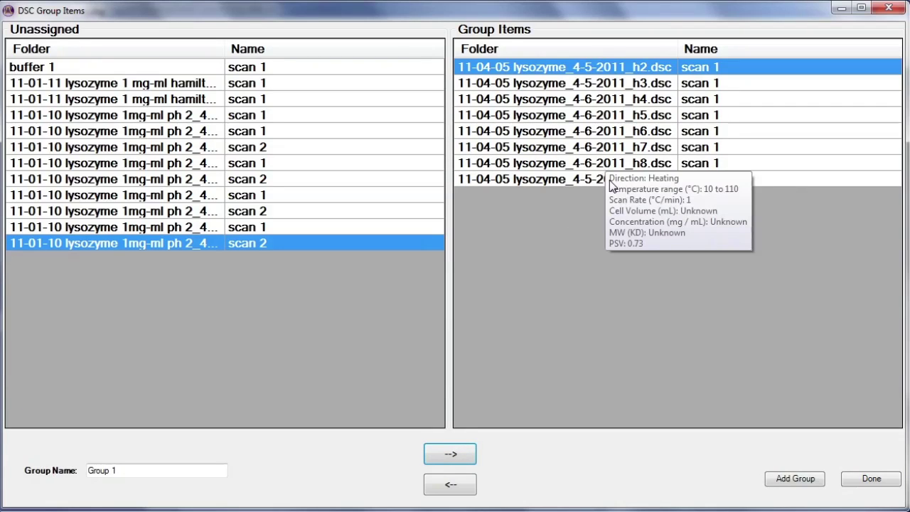
{"action": "left_click", "coordinate": [610, 180]}
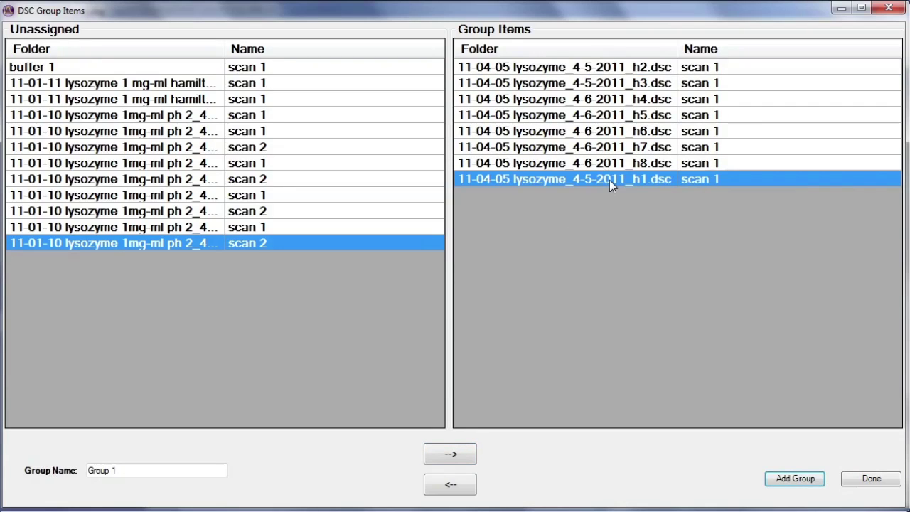
{"action": "left_click", "coordinate": [455, 490]}
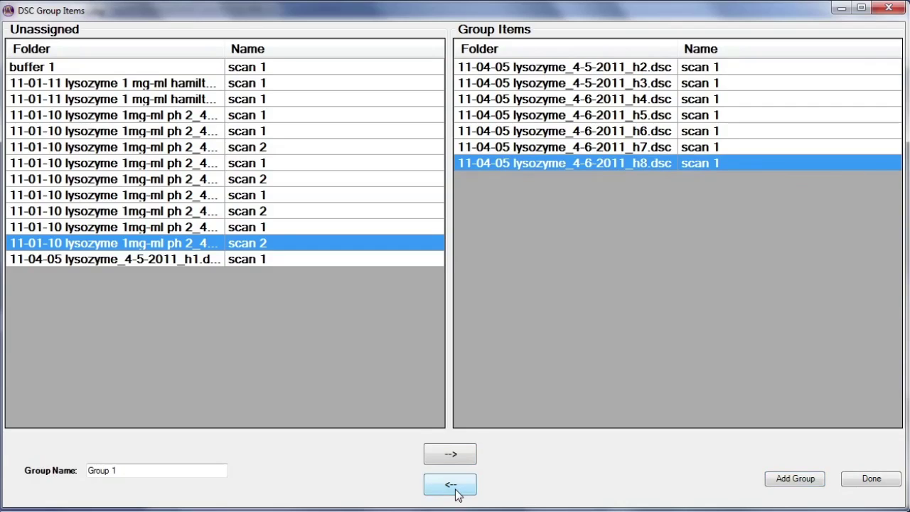
Rename the group to 'Group L'
{"action": "left_click", "coordinate": [126, 471]}
{"action": "key", "text": "ctrl+a"}
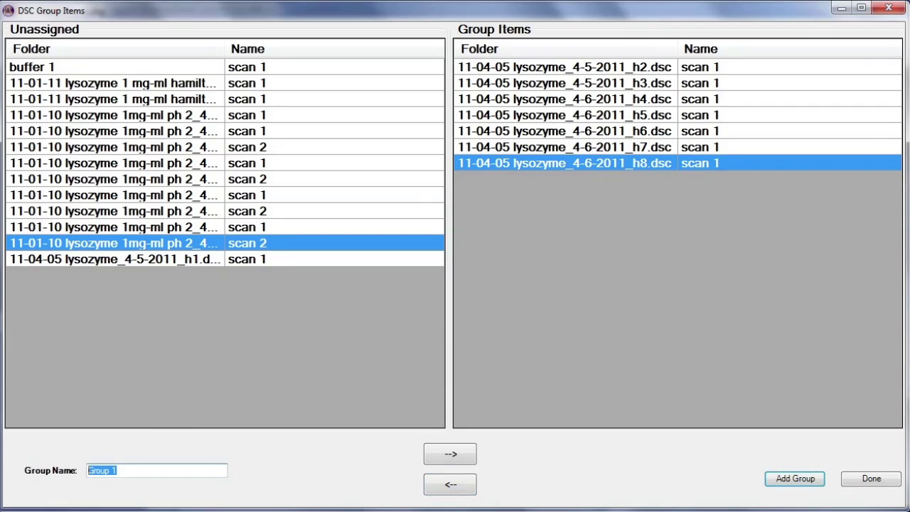
{"action": "type", "text": "Group L"}
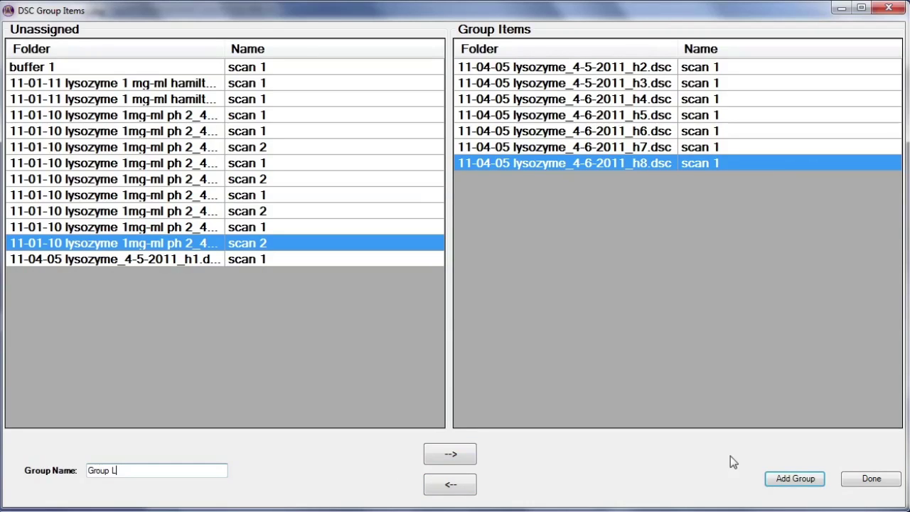
Add Group L, then move the two 11-01-11 hamilton scans into a new group
{"action": "left_click", "coordinate": [790, 481]}
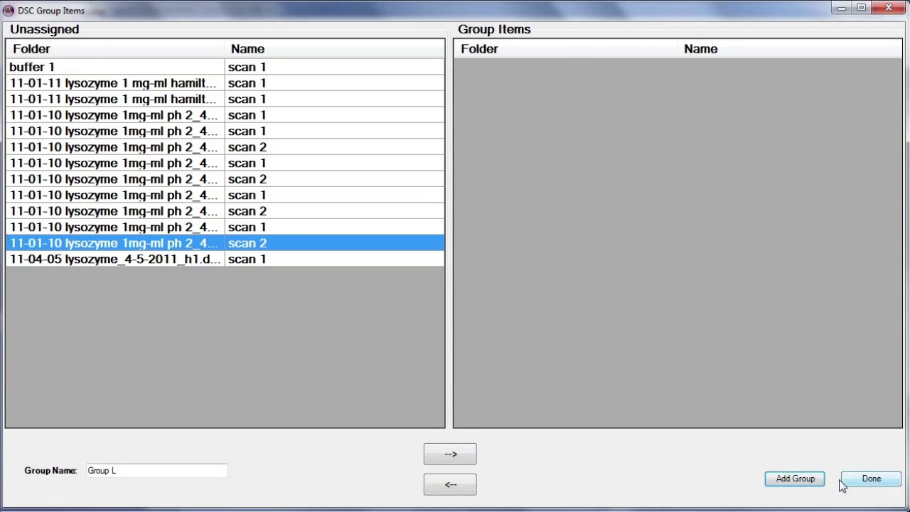
{"action": "left_click", "coordinate": [170, 87]}
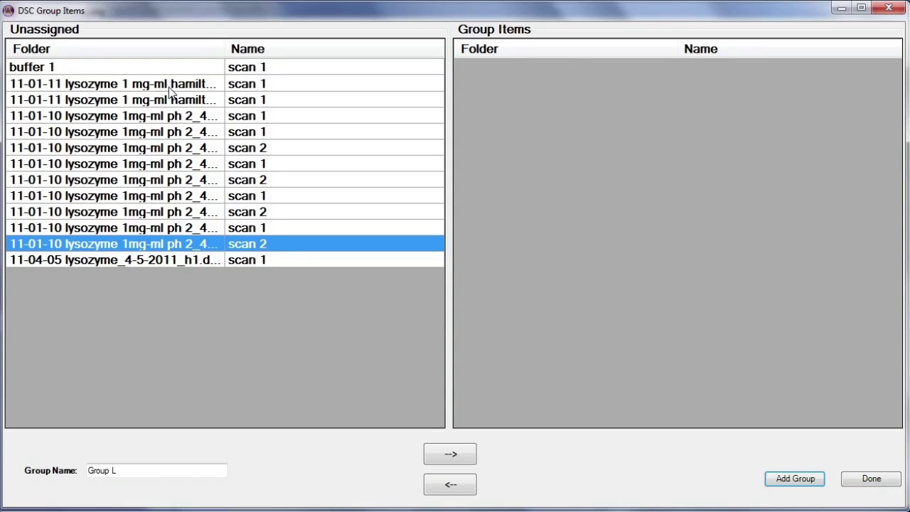
{"action": "left_click", "coordinate": [168, 84]}
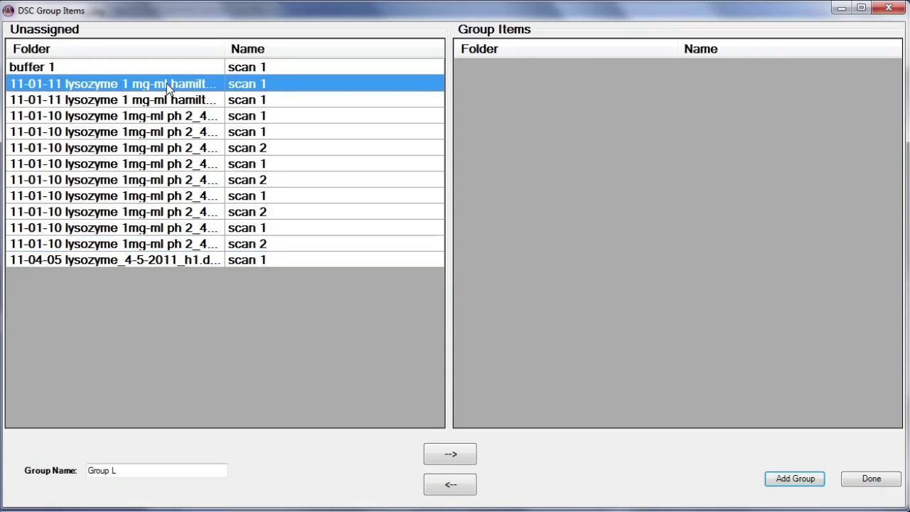
{"action": "left_click", "coordinate": [465, 455]}
Name the new group 'Group A', add it, and finish defining groups
{"action": "left_click", "coordinate": [154, 470]}
{"action": "type", "text": "Group L"}
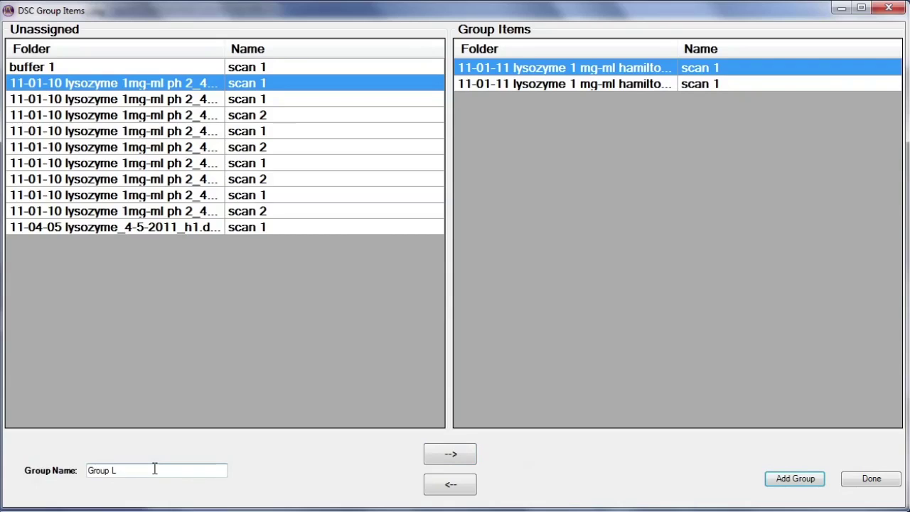
{"action": "key", "text": "BackSpace"}
{"action": "type", "text": "A"}
{"action": "left_click", "coordinate": [798, 478]}
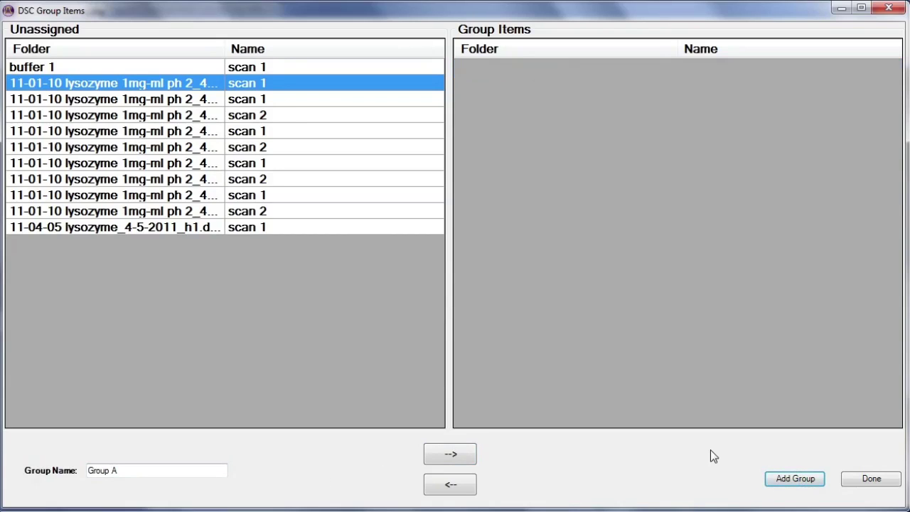
{"action": "left_click", "coordinate": [872, 480]}
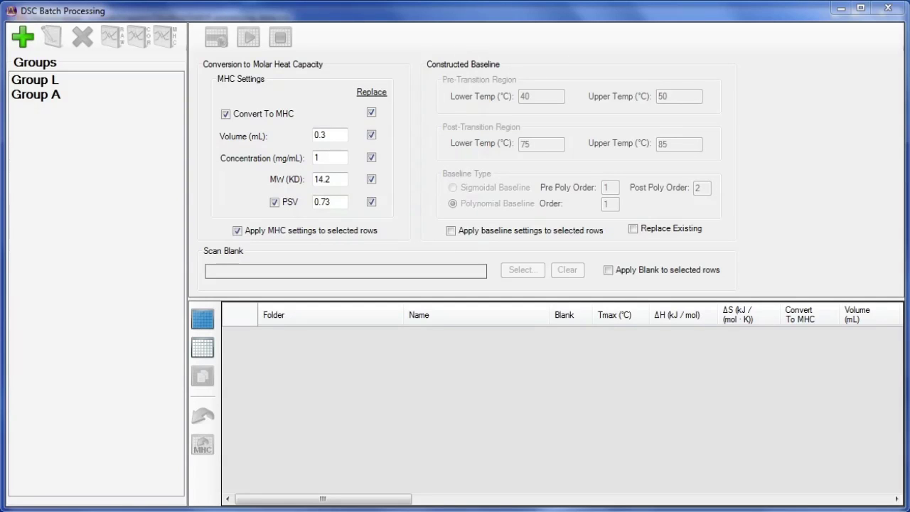
Show Group L's seven scans, select all rows, and enable applying a blank
{"action": "left_click", "coordinate": [34, 81]}
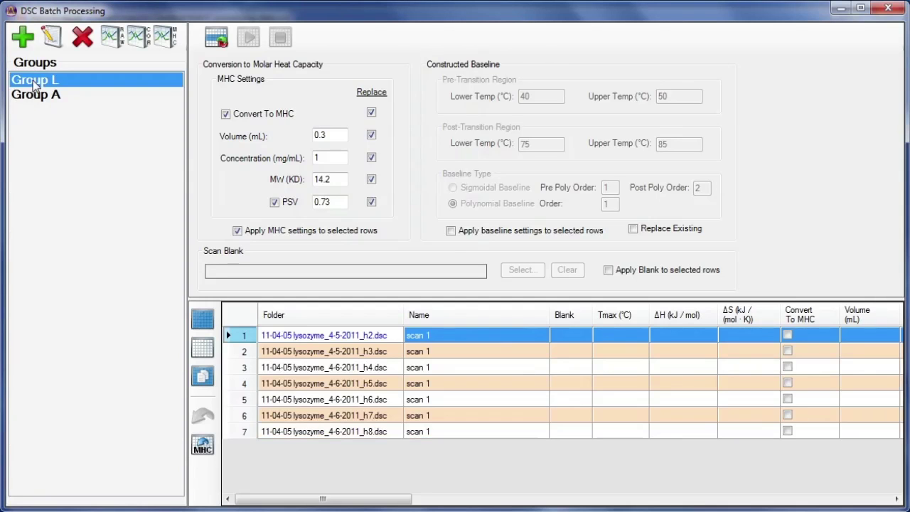
{"action": "left_click", "coordinate": [202, 326]}
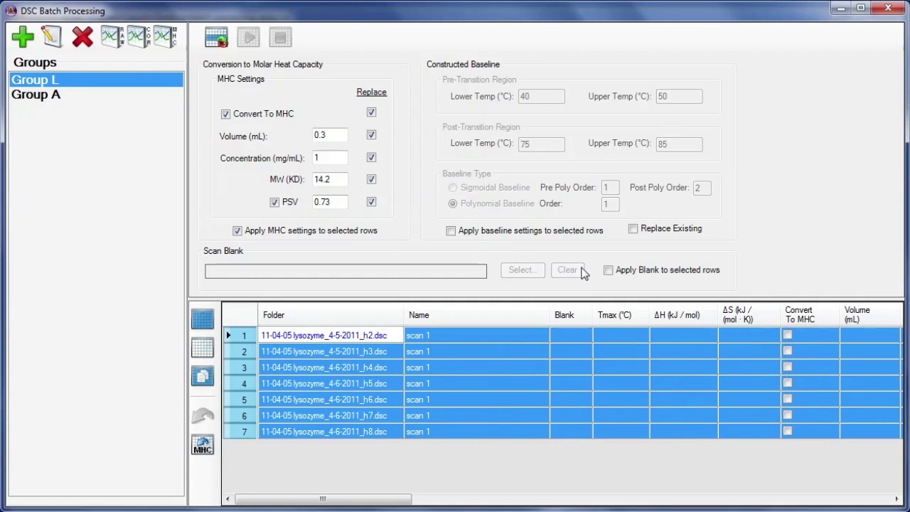
{"action": "left_click", "coordinate": [609, 270]}
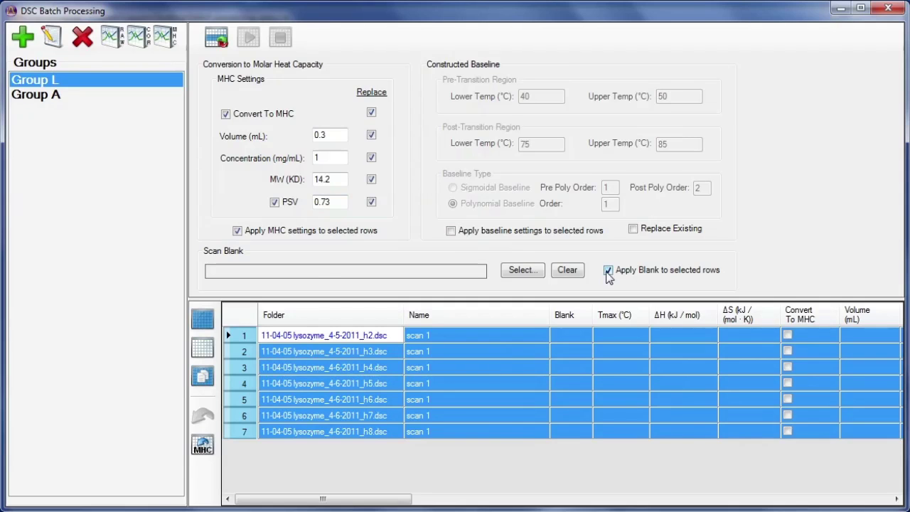
Use buffer 1 scan 1 as the blank and apply blank and MHC settings to the table
{"action": "left_click", "coordinate": [513, 272]}
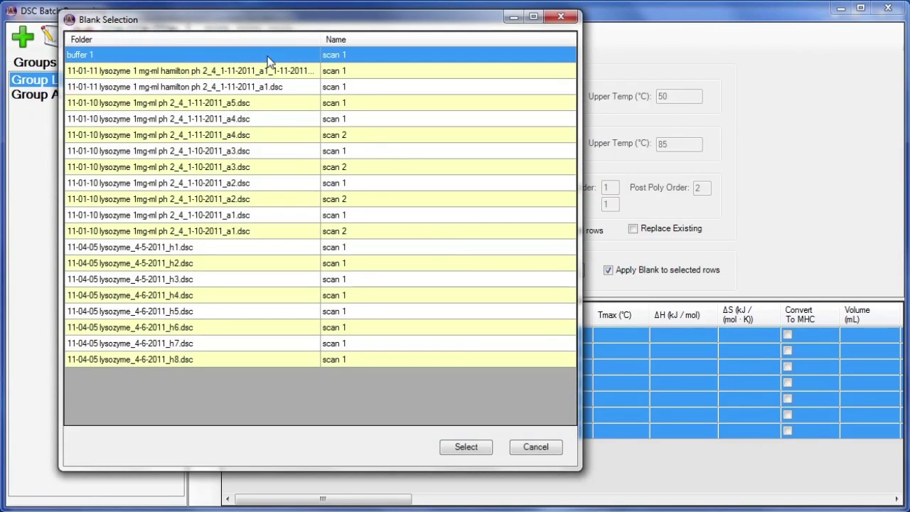
{"action": "left_click", "coordinate": [458, 448]}
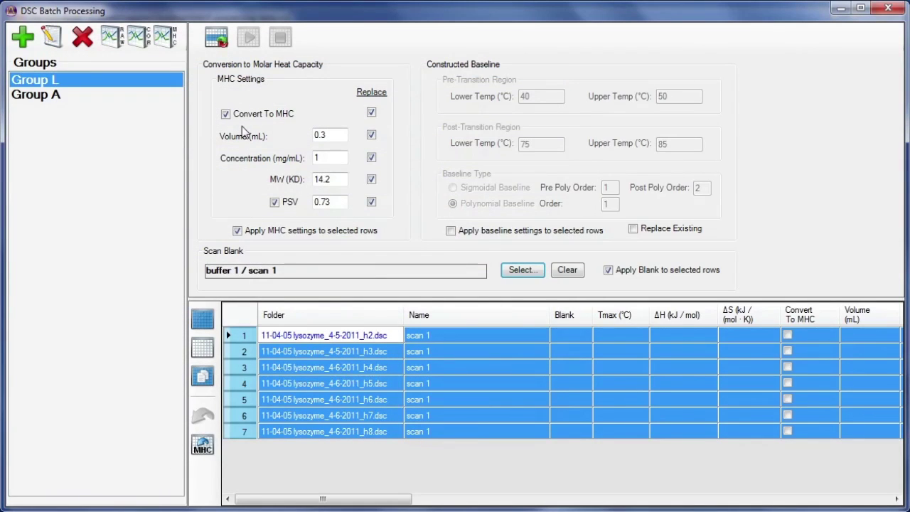
{"action": "left_click", "coordinate": [217, 38]}
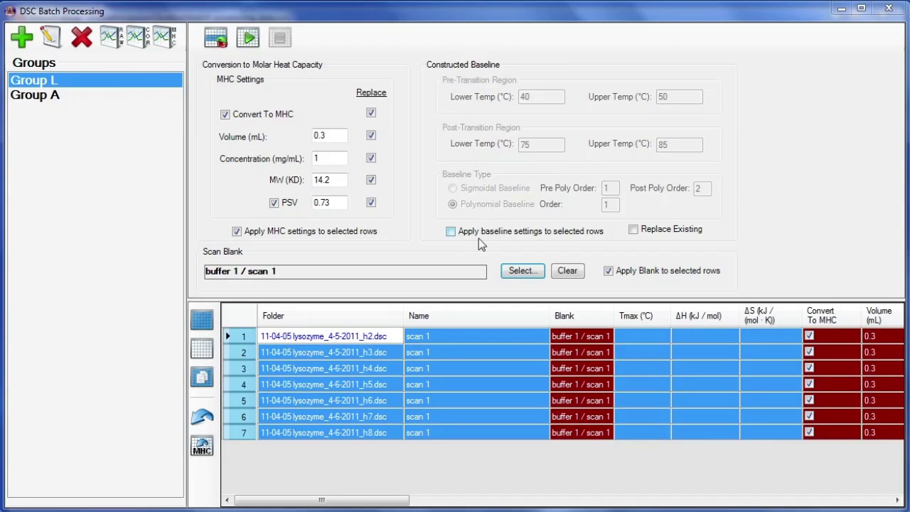
Apply baseline settings to selected rows, replacing existing ones, with pre-transition upper temperature 45 °C
{"action": "left_click", "coordinate": [450, 231]}
{"action": "left_click", "coordinate": [633, 230]}
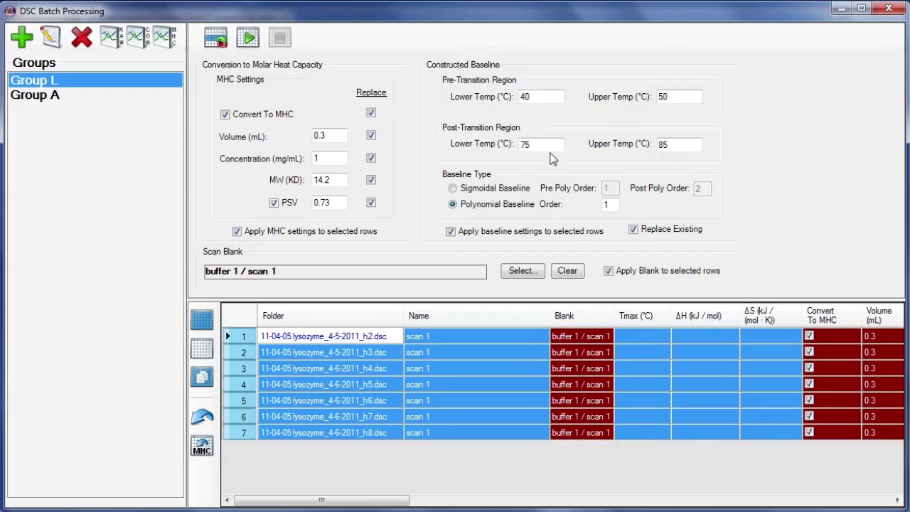
{"action": "double_click", "coordinate": [672, 96]}
{"action": "type", "text": "45"}
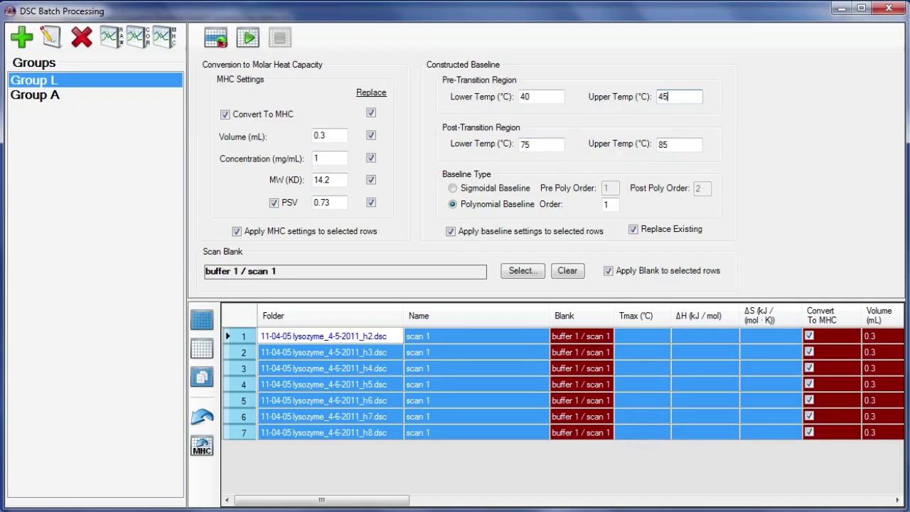
Run processing on all Group L scans, check the h2 result row, and close the batch window
{"action": "left_click", "coordinate": [249, 41]}
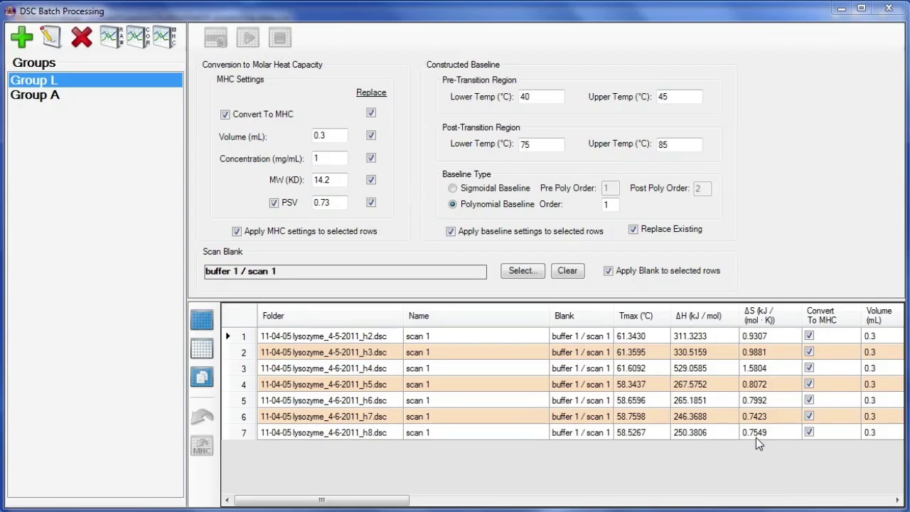
{"action": "left_click", "coordinate": [206, 385]}
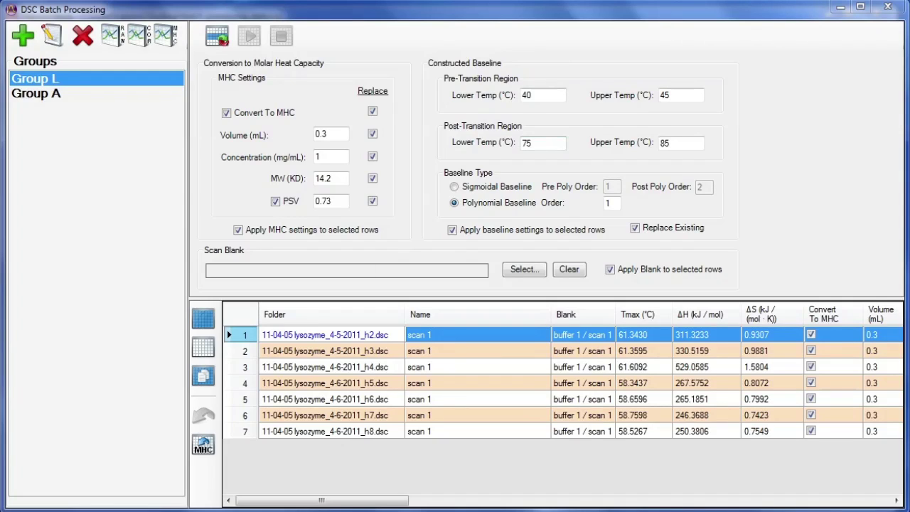
{"action": "left_click", "coordinate": [888, 8]}
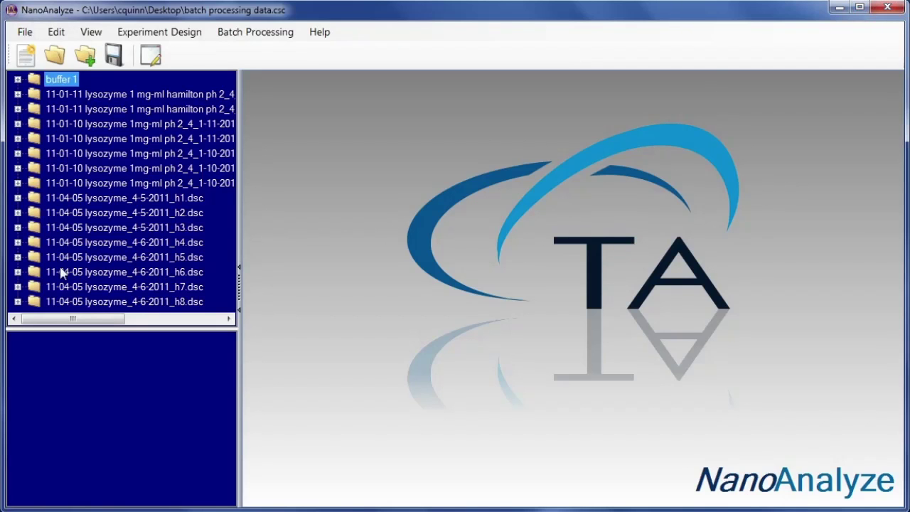
Open h5 scan 1 and view its integration baseline: ΔH 267.5752 kJ/mol, Tmax 58.3437 °C
{"action": "left_click", "coordinate": [17, 258]}
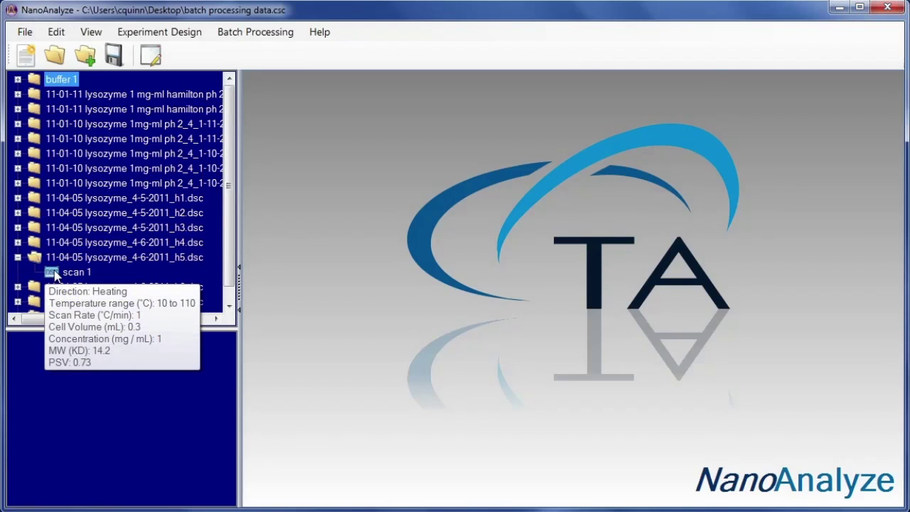
{"action": "double_click", "coordinate": [51, 273]}
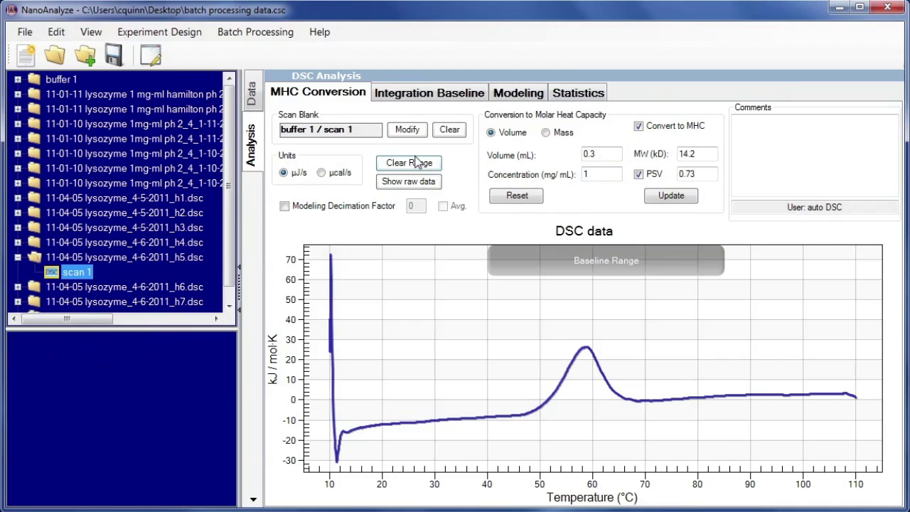
{"action": "left_click", "coordinate": [422, 103]}
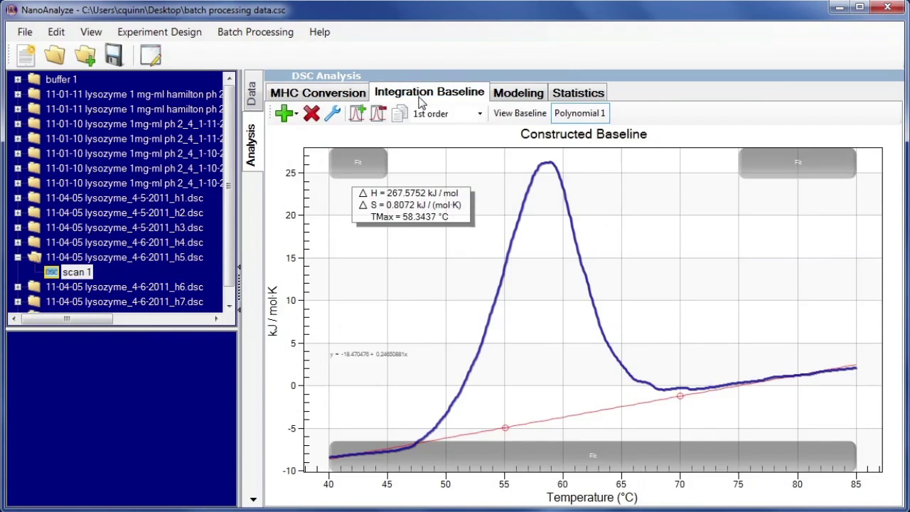